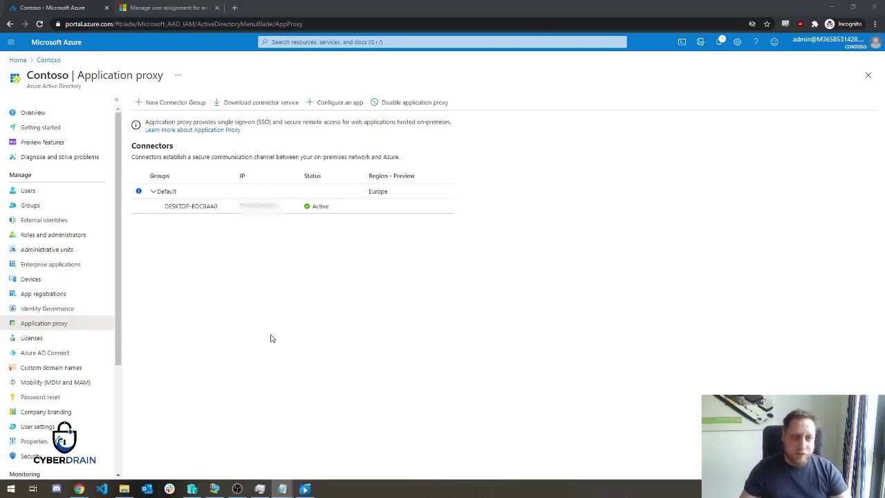
Reload the Application proxy page and open the connector download pane showing its system requirements.
{"action": "left_click", "coordinate": [243, 308]}
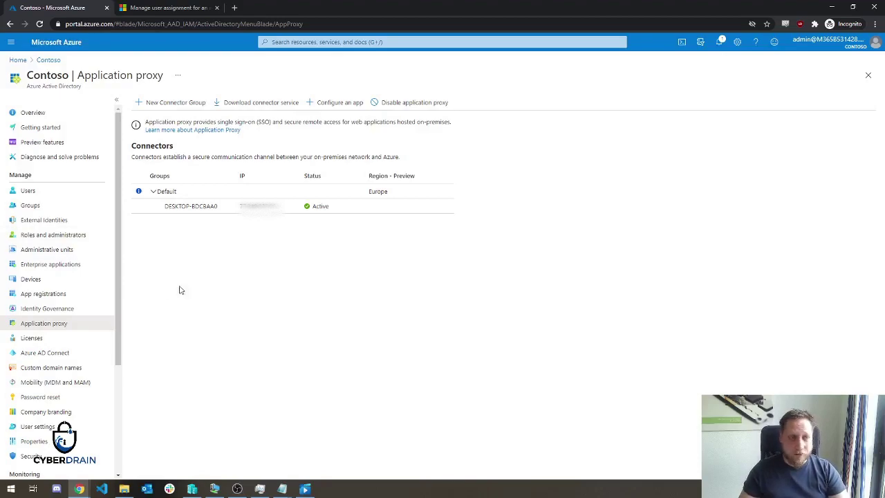
{"action": "left_click", "coordinate": [60, 329]}
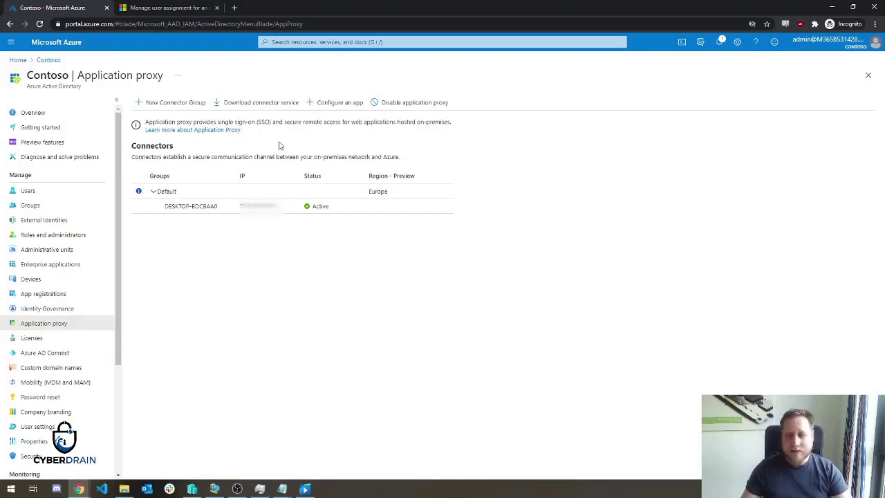
{"action": "left_click", "coordinate": [235, 104]}
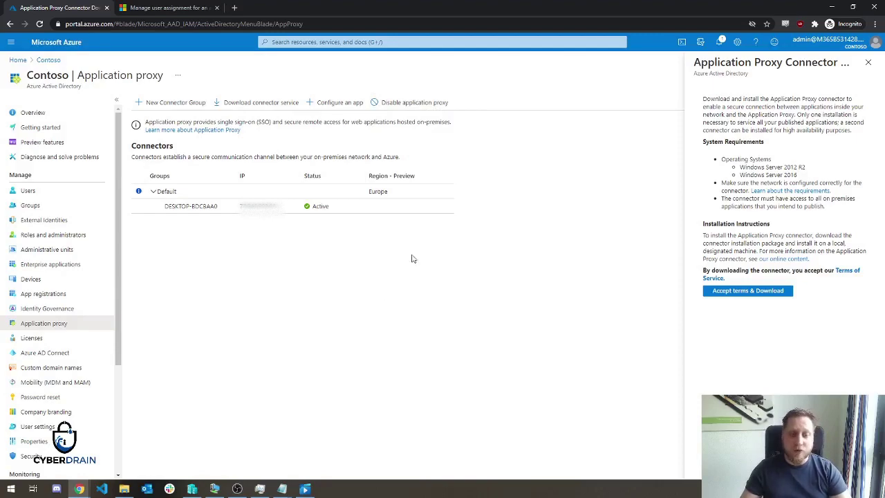
On the test VM, start the Application Proxy Connector installation and approve the UAC prompt.
{"action": "left_click", "coordinate": [194, 489]}
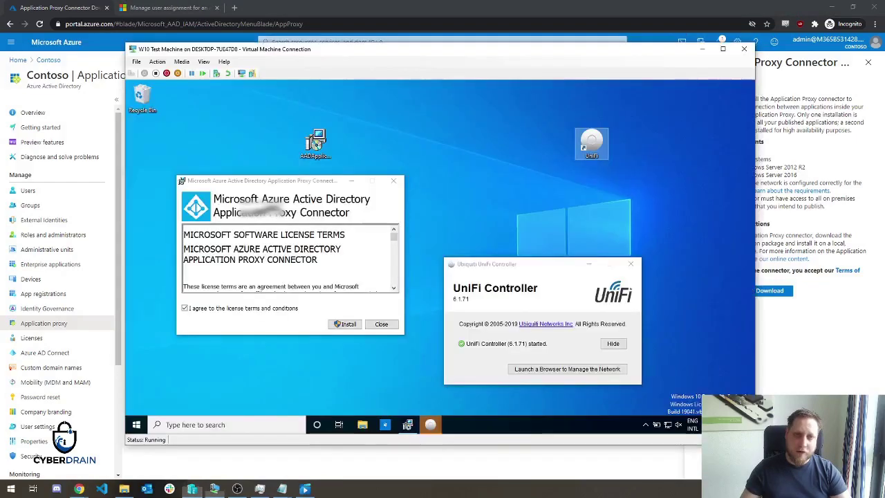
{"action": "left_click_drag", "start_coordinate": [527, 270], "coordinate": [528, 177]}
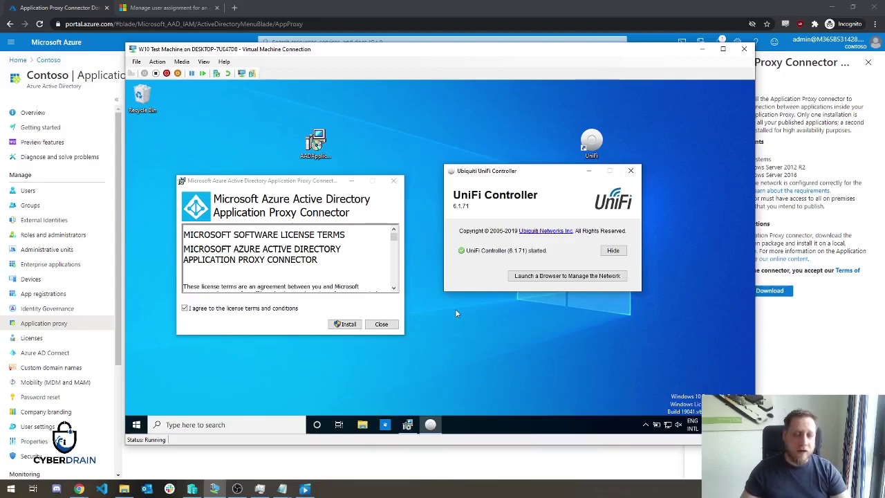
{"action": "left_click", "coordinate": [345, 329]}
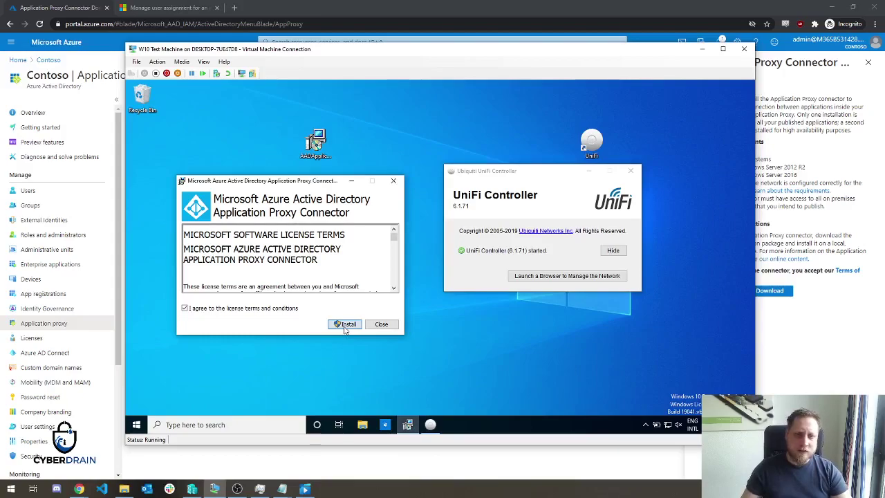
{"action": "left_click", "coordinate": [345, 325]}
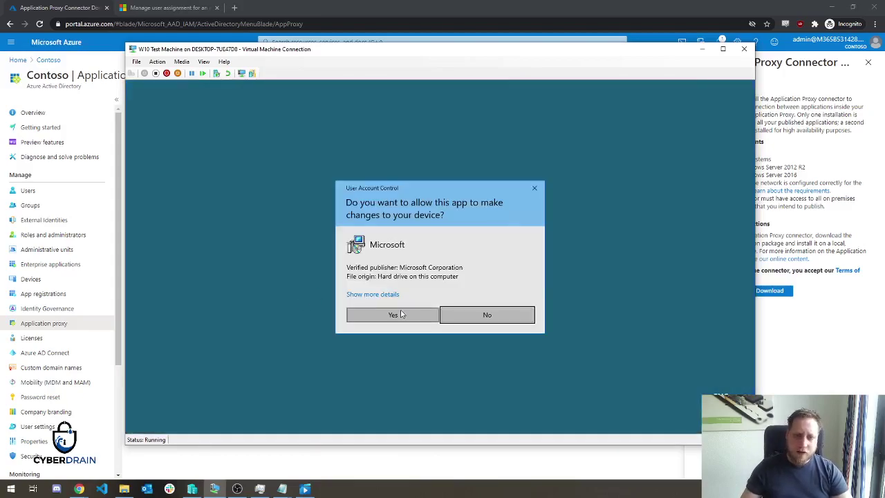
{"action": "left_click", "coordinate": [396, 314]}
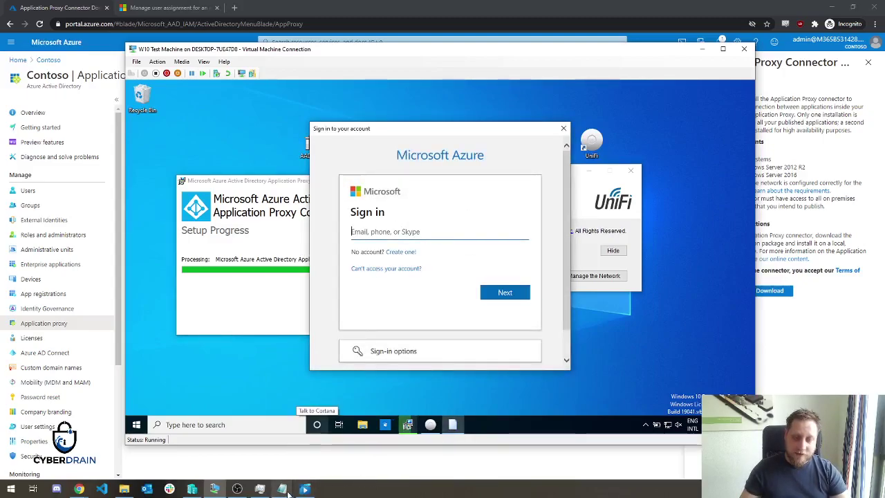
Sign the connector installer in with the tenant admin's e-mail address and password.
{"action": "mouse_move", "coordinate": [282, 488]}
{"action": "mouse_move", "coordinate": [268, 461]}
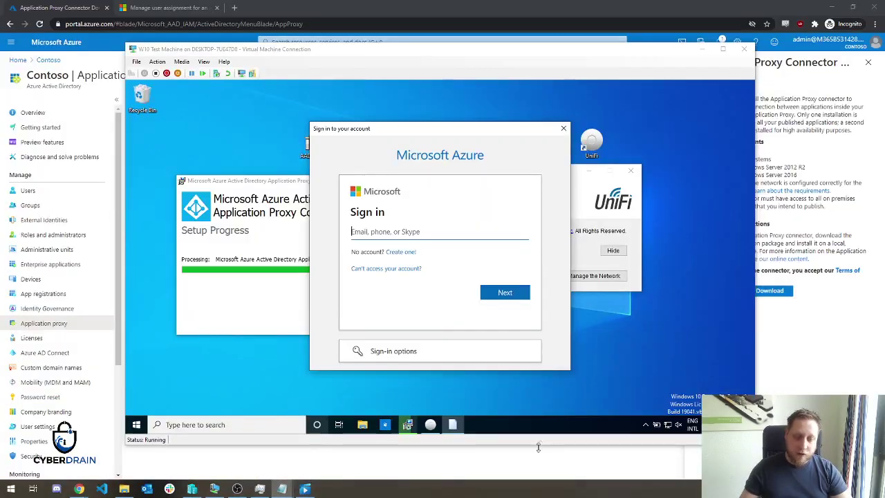
{"action": "left_click", "coordinate": [432, 234]}
{"action": "key", "text": "ctrl+v"}
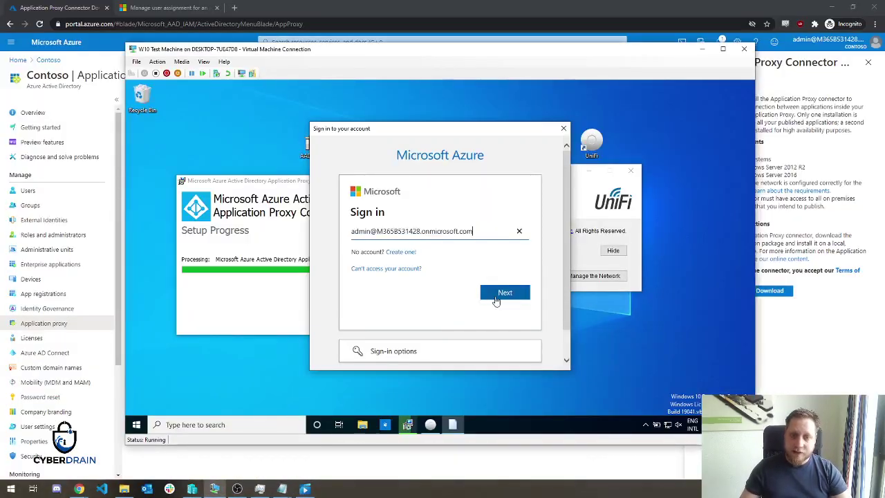
{"action": "left_click", "coordinate": [496, 297]}
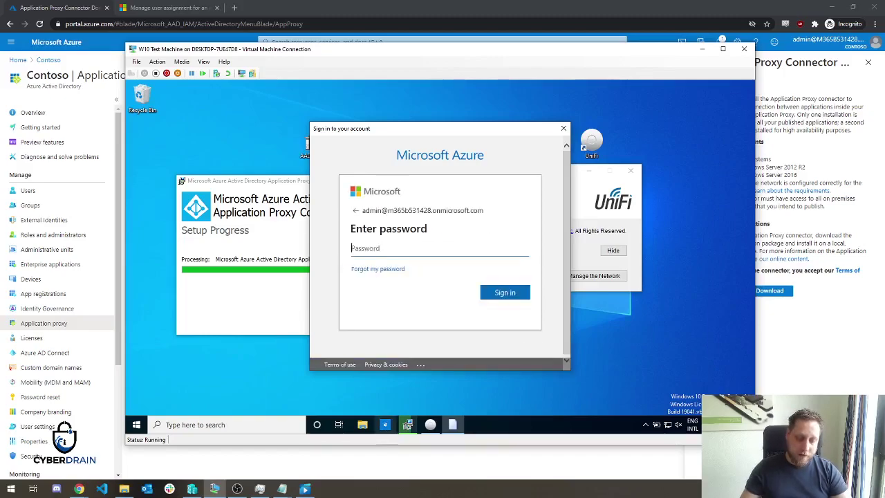
{"action": "left_click", "coordinate": [437, 248]}
{"action": "key", "text": "ctrl+v"}
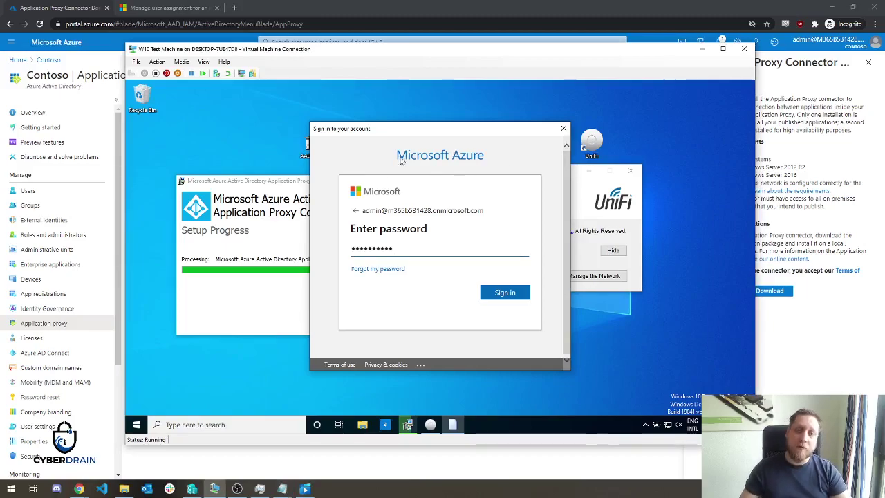
{"action": "left_click", "coordinate": [504, 293]}
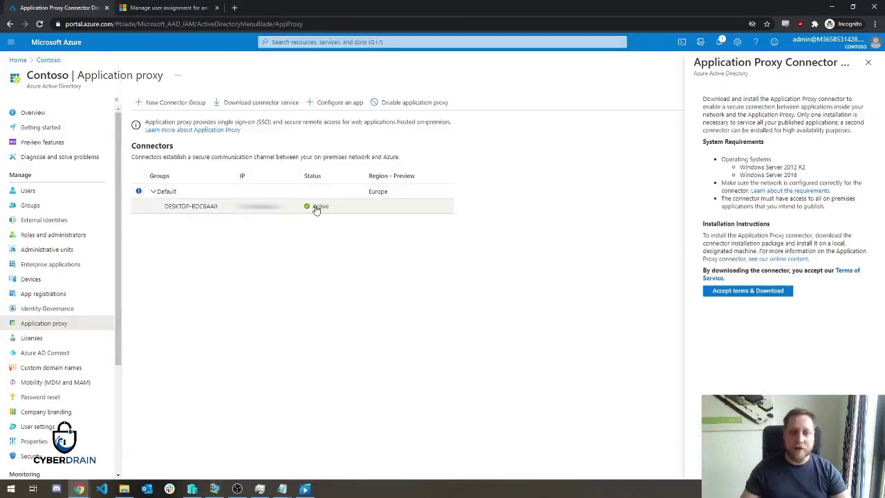
{"action": "left_click", "coordinate": [319, 105]}
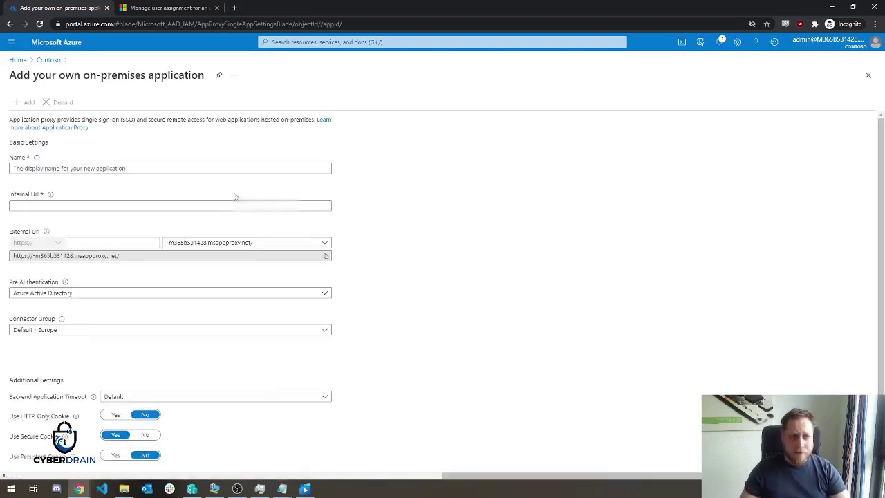
{"action": "left_click", "coordinate": [145, 159]}
{"action": "type", "text": "Unifi"}
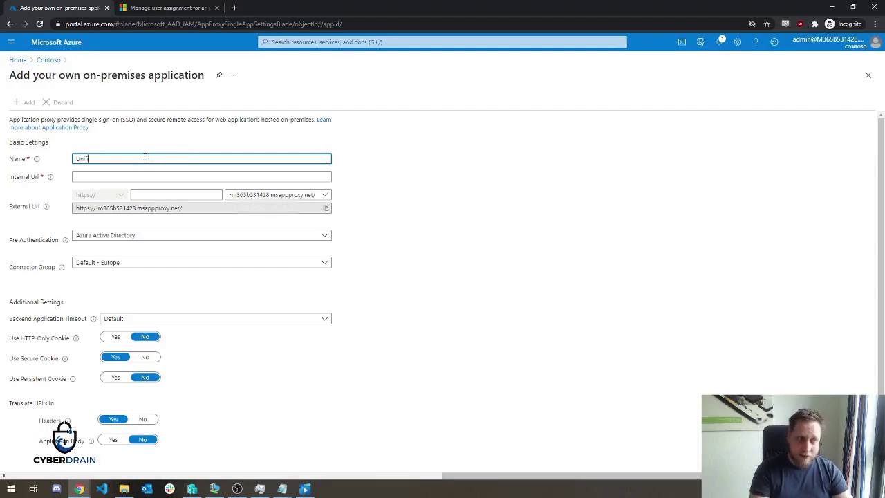
{"action": "key", "text": "Tab"}
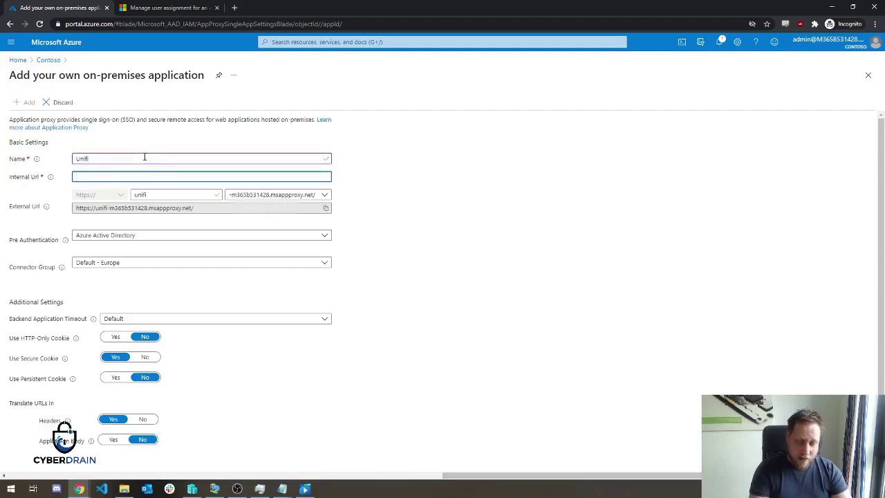
{"action": "type", "text": "https://loc"}
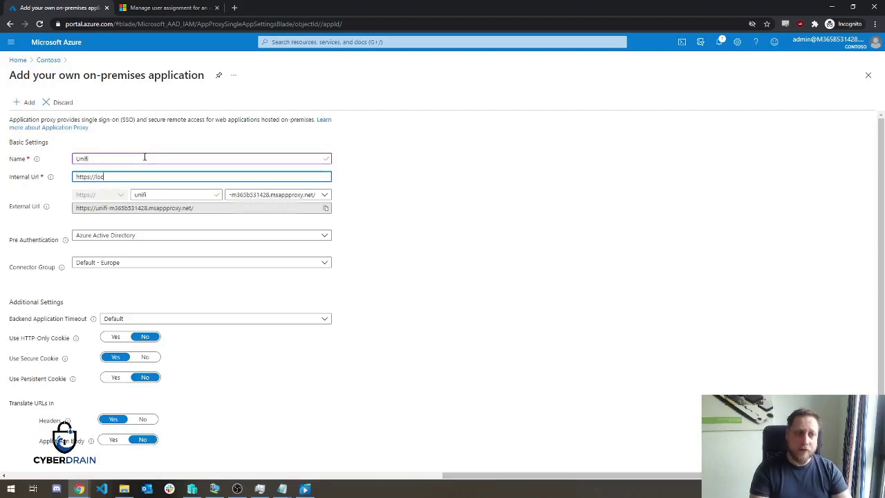
{"action": "type", "text": "alhost"}
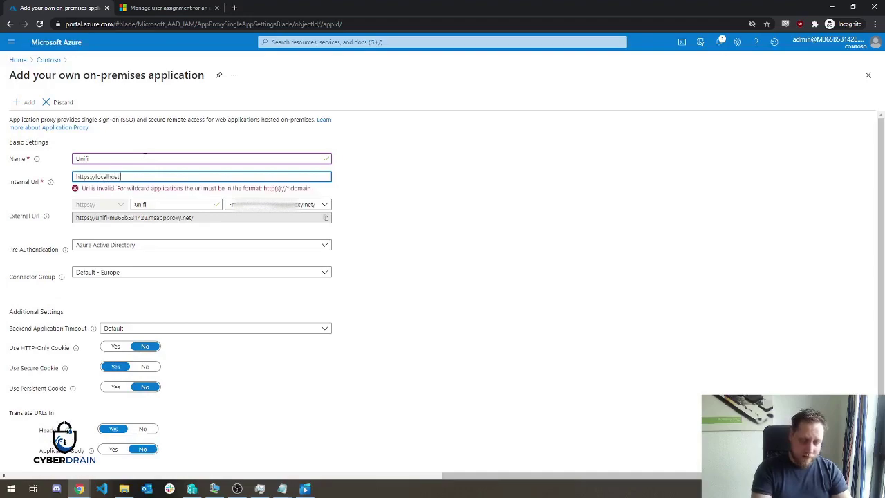
{"action": "type", "text": ":88"}
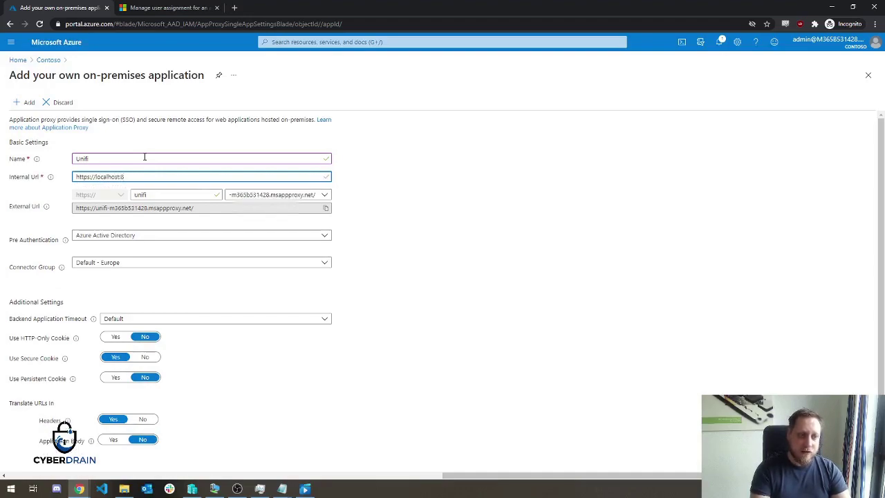
{"action": "left_click", "coordinate": [411, 177]}
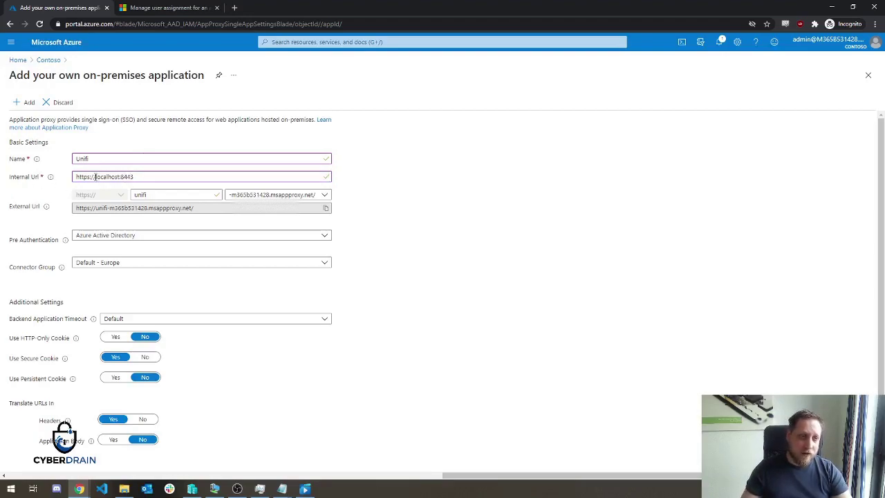
{"action": "left_click_drag", "start_coordinate": [95, 177], "coordinate": [120, 177]}
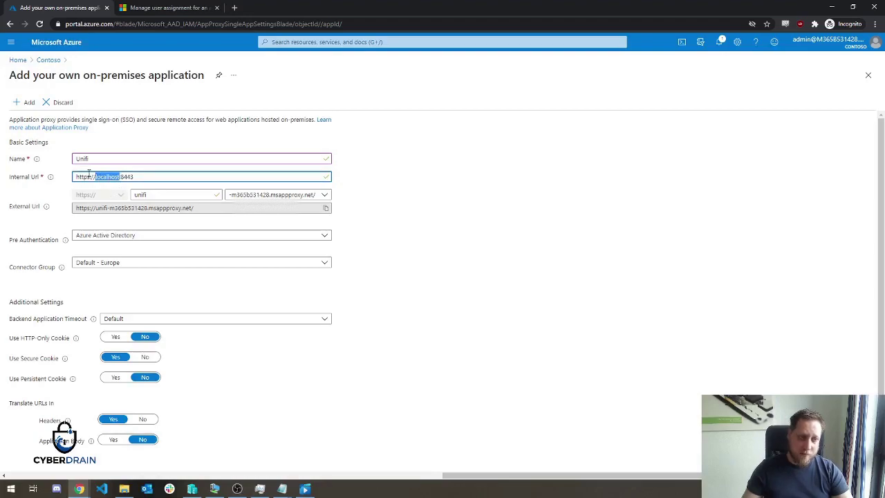
{"action": "left_click", "coordinate": [151, 177]}
{"action": "left_click_drag", "start_coordinate": [152, 176], "coordinate": [59, 177]}
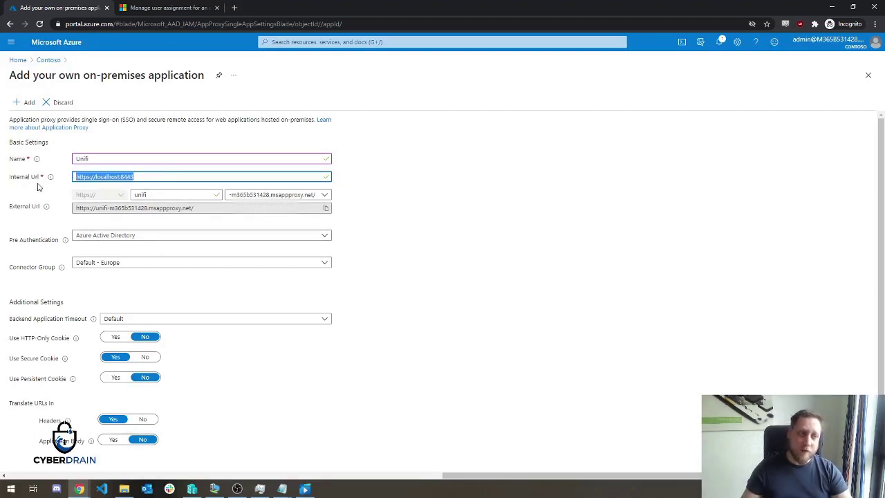
{"action": "left_click", "coordinate": [153, 177]}
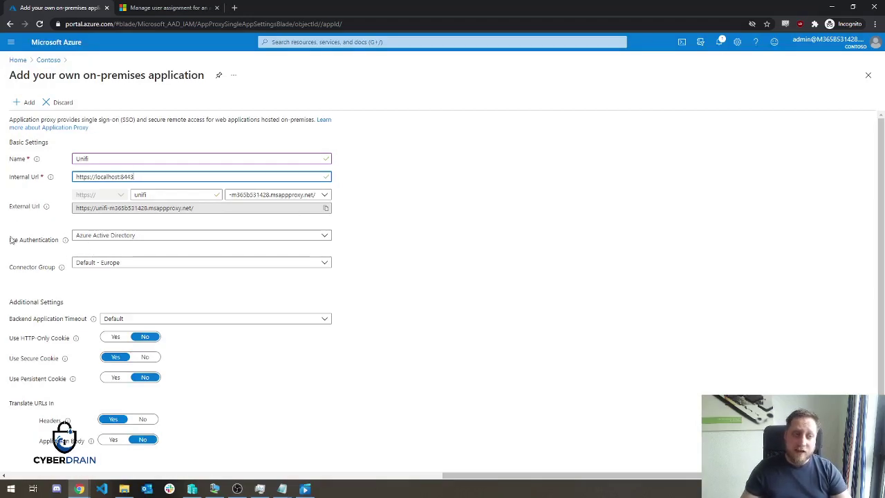
{"action": "left_click", "coordinate": [138, 286]}
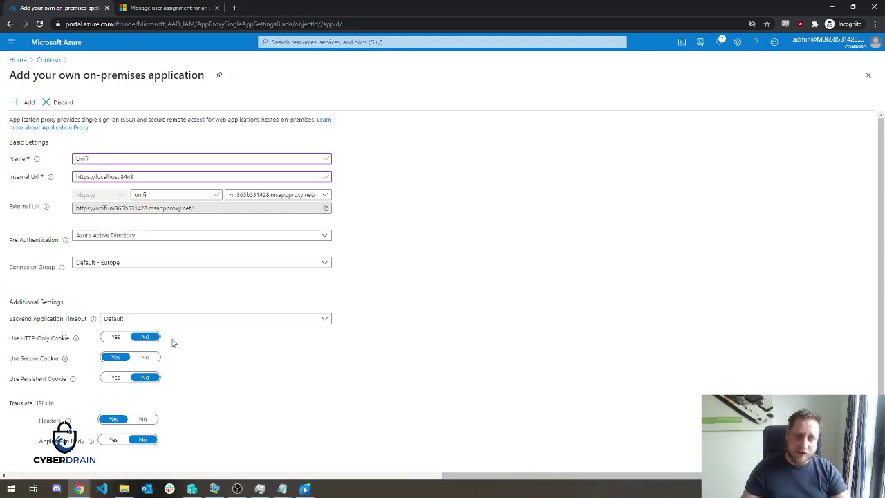
Add the Unifi application, then go back to the Contoso directory page.
{"action": "left_click", "coordinate": [22, 104]}
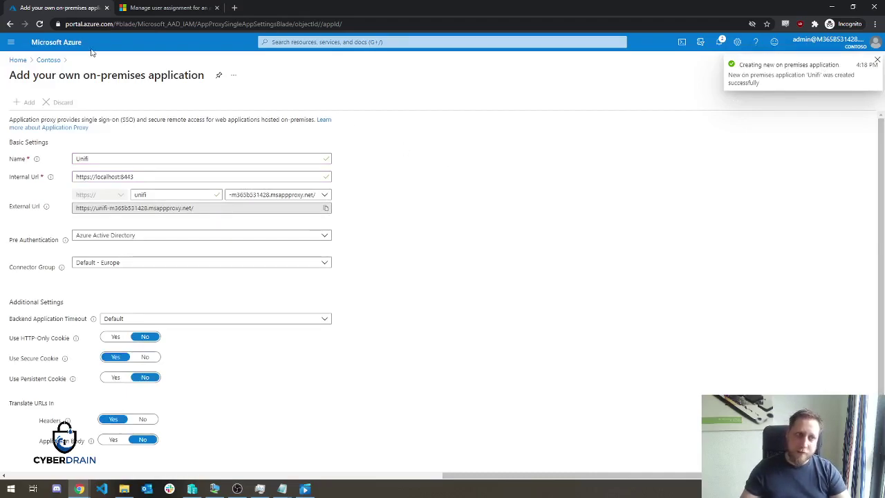
{"action": "left_click", "coordinate": [49, 60]}
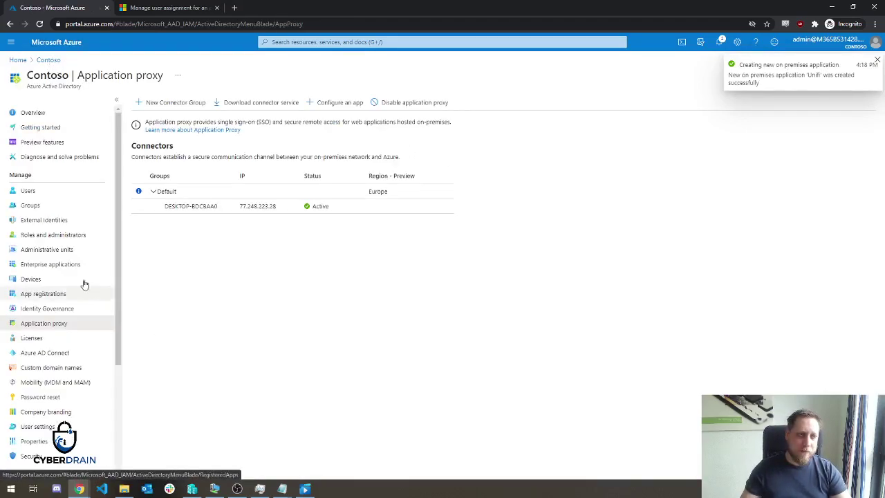
Search the enterprise applications for 'unifi' and open the Unifi app.
{"action": "left_click", "coordinate": [59, 264]}
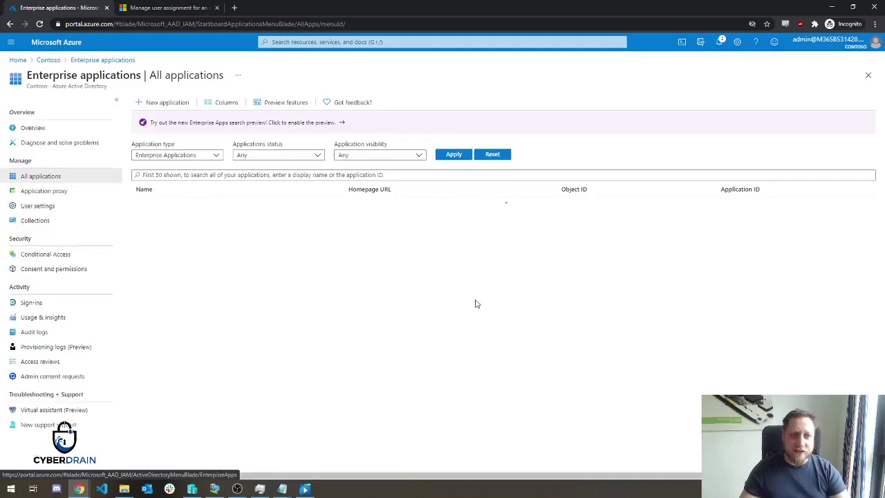
{"action": "left_click", "coordinate": [180, 175]}
{"action": "type", "text": "unifi"}
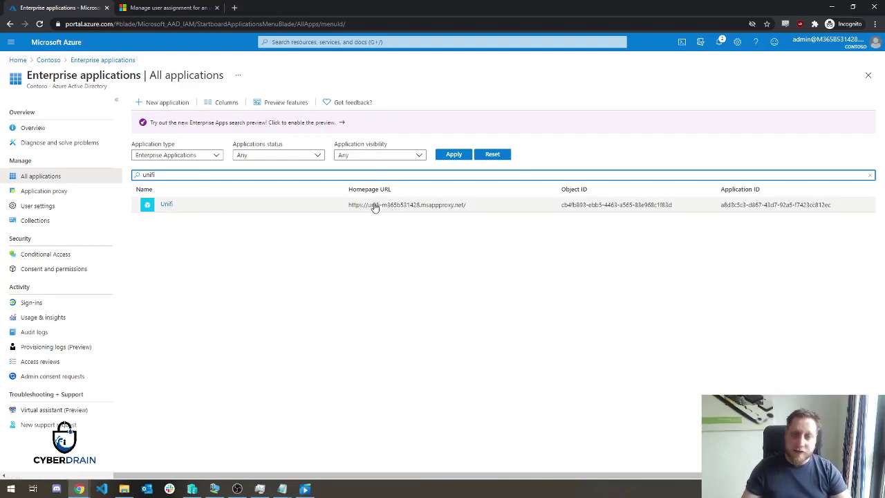
{"action": "left_click", "coordinate": [374, 206]}
{"action": "left_click", "coordinate": [165, 204]}
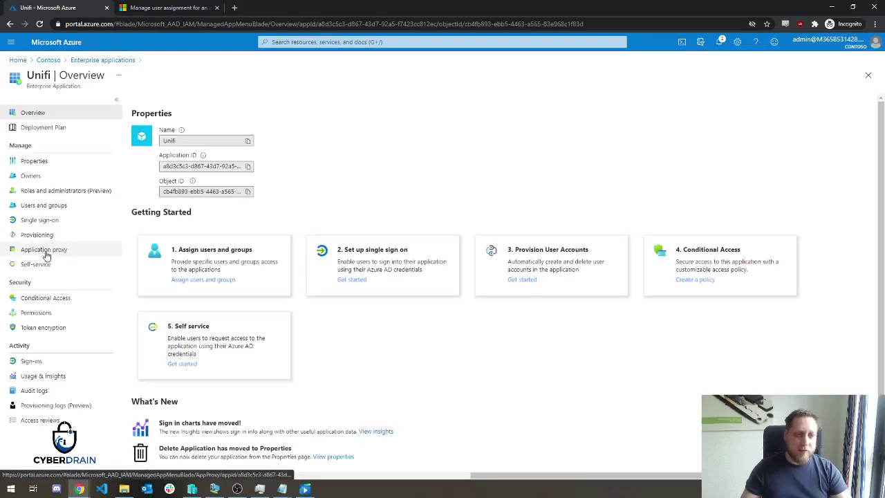
Copy Unifi's msappproxy.net External Url and paste it into a new browser tab.
{"action": "left_click", "coordinate": [45, 250]}
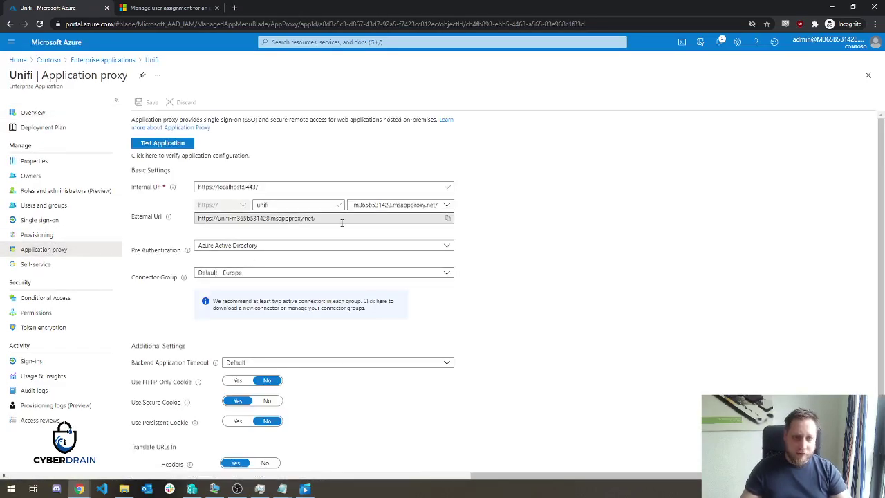
{"action": "left_click_drag", "start_coordinate": [342, 218], "coordinate": [195, 230]}
{"action": "key", "text": "ctrl+c"}
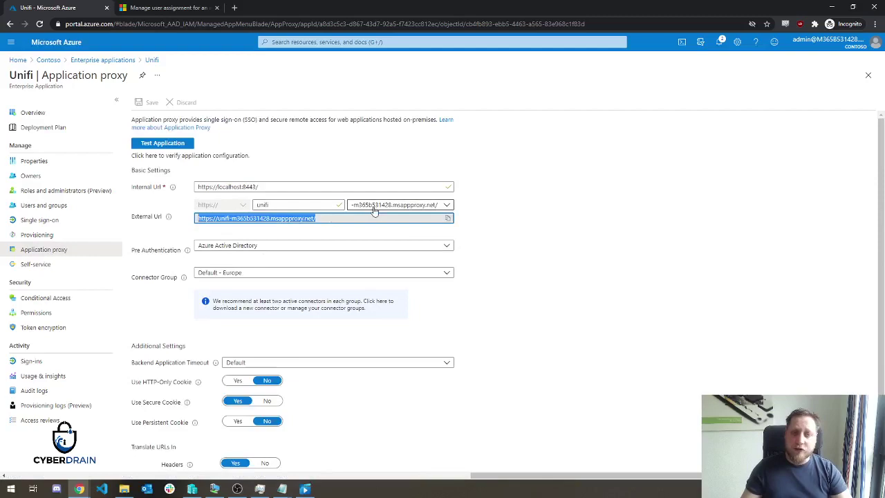
{"action": "left_click", "coordinate": [374, 208]}
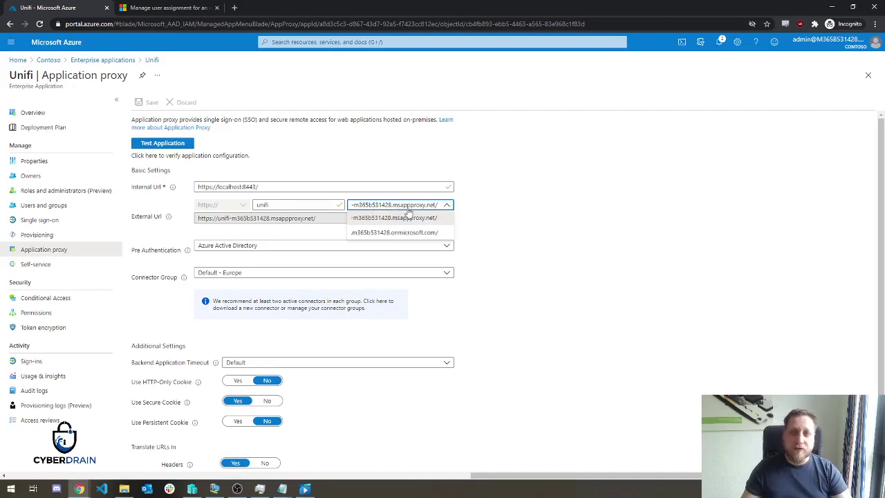
{"action": "left_click", "coordinate": [616, 270]}
{"action": "scroll", "coordinate": [616, 270], "scroll_direction": "down", "scroll_amount": 2}
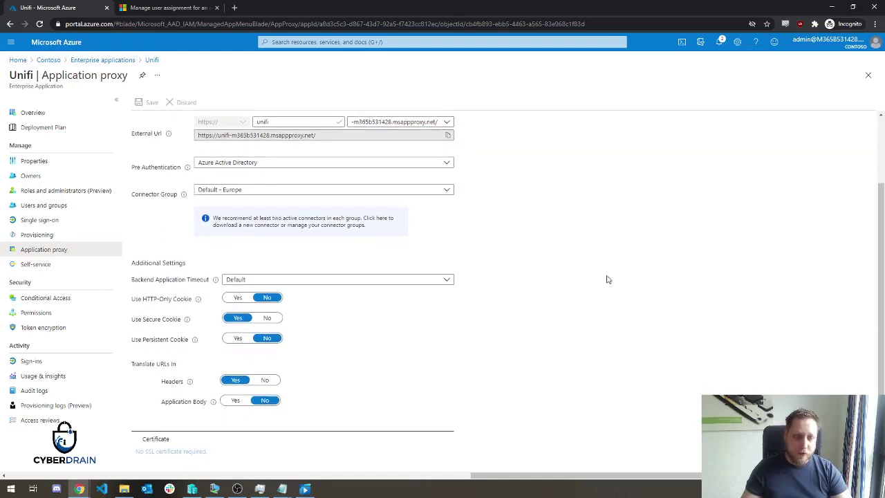
{"action": "scroll", "coordinate": [131, 385], "scroll_direction": "up", "scroll_amount": 2}
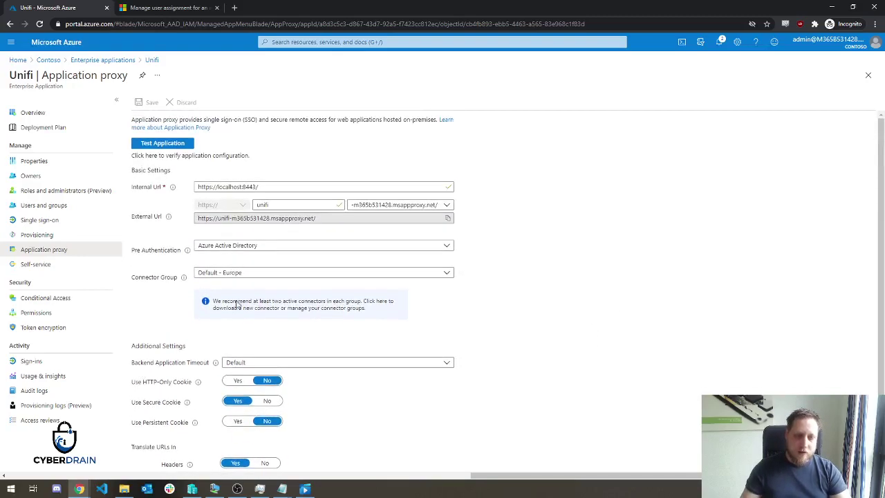
{"action": "key", "text": "ctrl+t"}
{"action": "key", "text": "ctrl+v"}
Load the external URL, confirm the Forbidden not-authorized error, and switch to the user assignment docs.
{"action": "key", "text": "Return"}
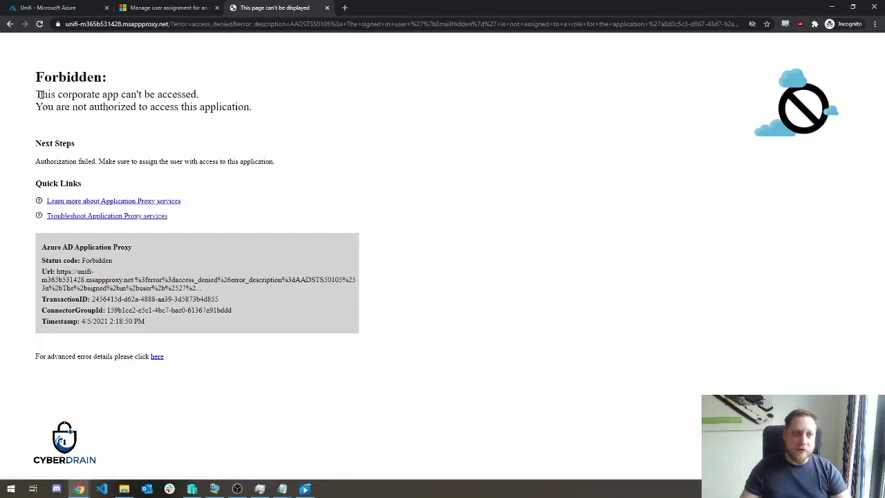
{"action": "left_click_drag", "start_coordinate": [38, 95], "coordinate": [257, 106]}
{"action": "left_click", "coordinate": [257, 108]}
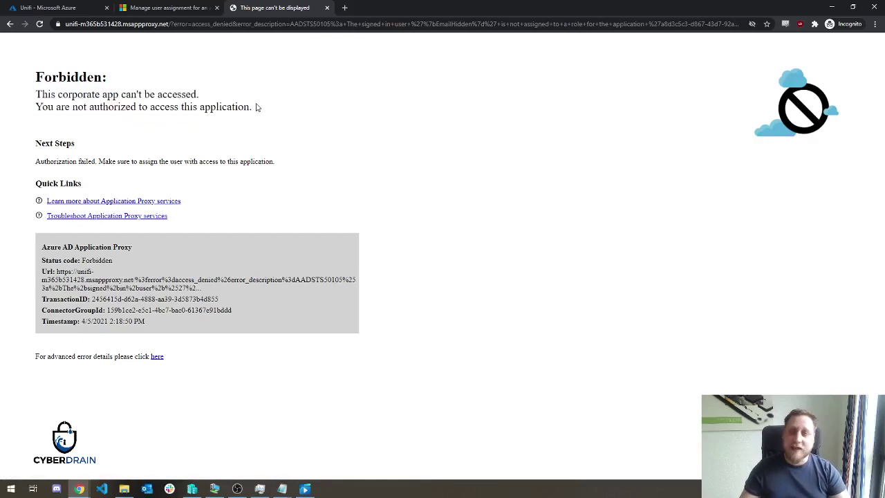
{"action": "left_click", "coordinate": [170, 8]}
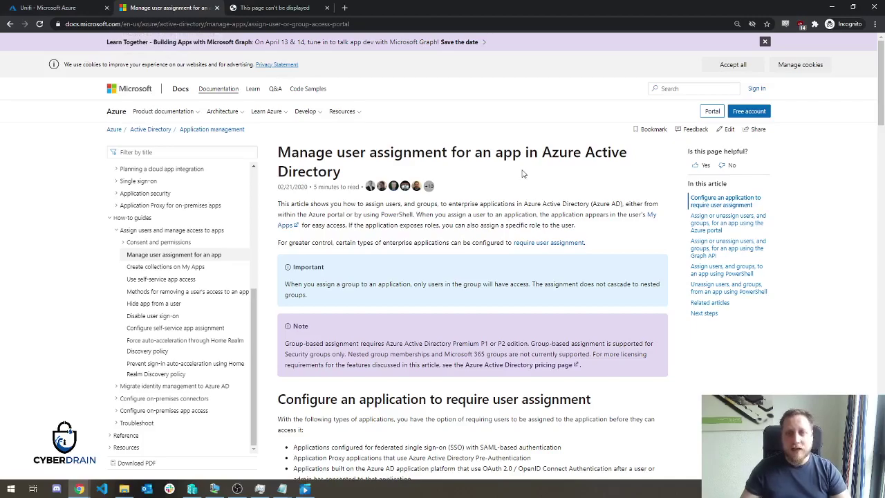
Assign the administrator account found by searching 'admin' to Unifi, then return to the Forbidden tab.
{"action": "left_click", "coordinate": [52, 8]}
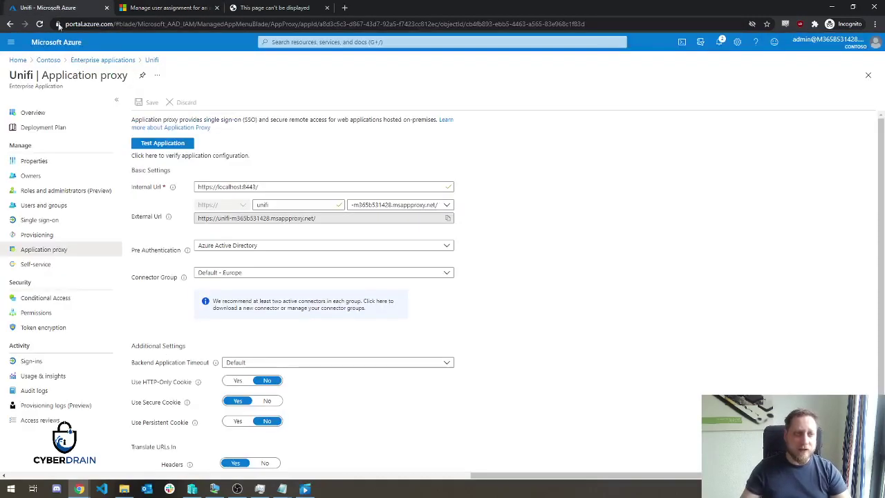
{"action": "left_click", "coordinate": [44, 204]}
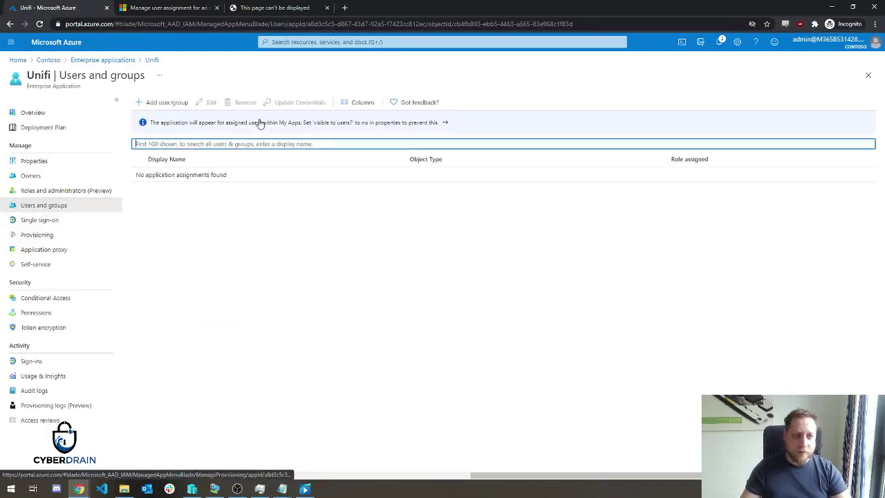
{"action": "left_click", "coordinate": [167, 102]}
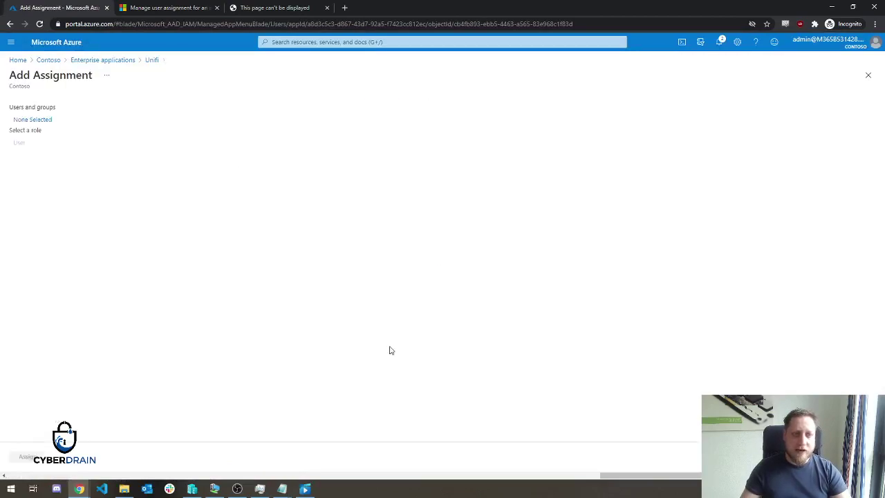
{"action": "left_click", "coordinate": [40, 119]}
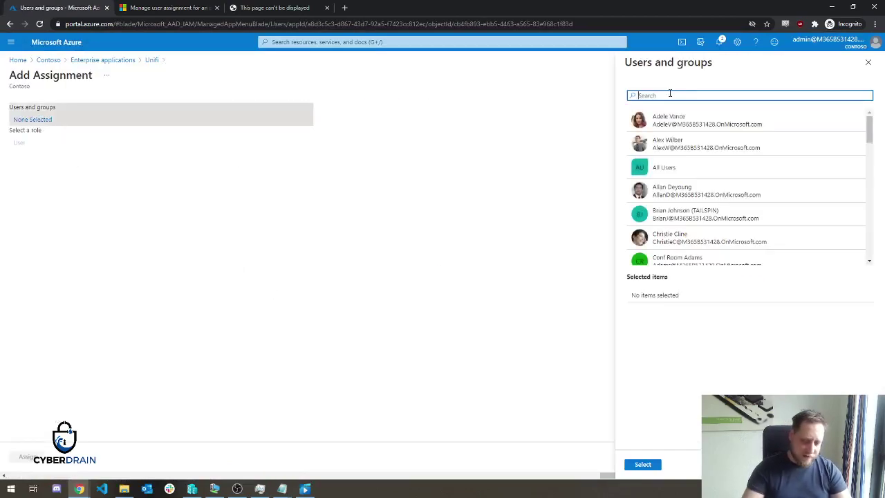
{"action": "type", "text": "admin"}
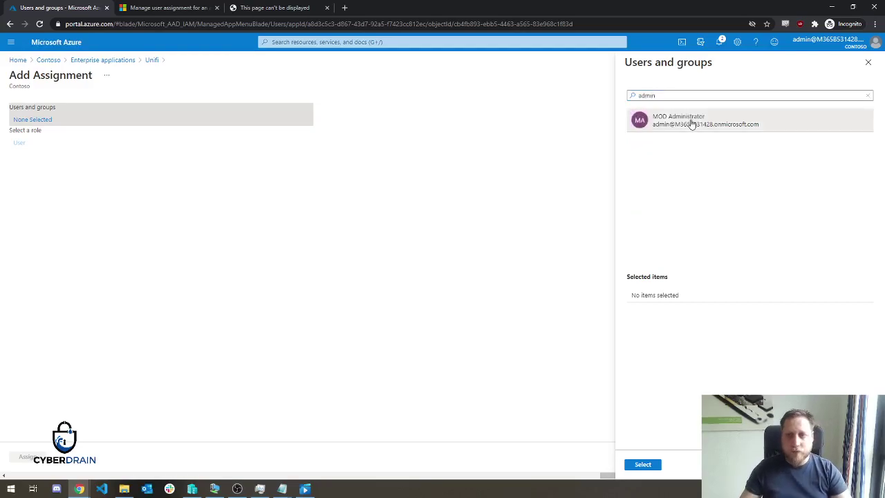
{"action": "left_click", "coordinate": [691, 121]}
{"action": "left_click", "coordinate": [657, 465]}
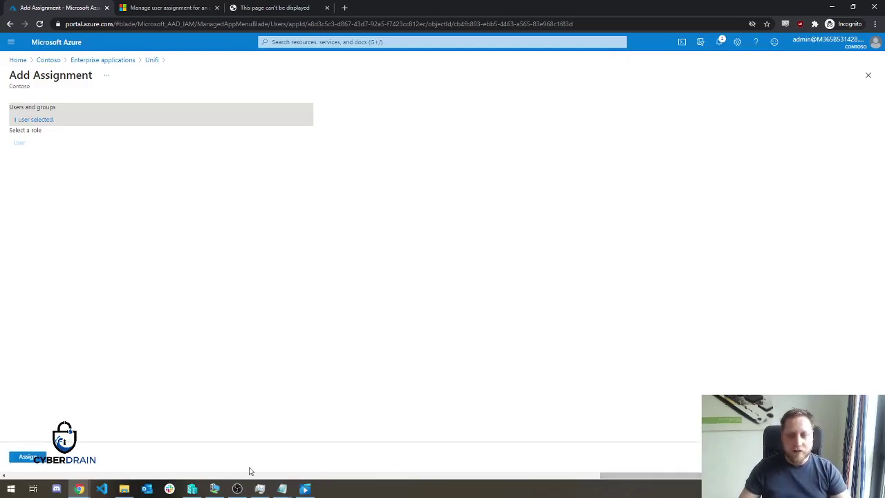
{"action": "left_click", "coordinate": [42, 459]}
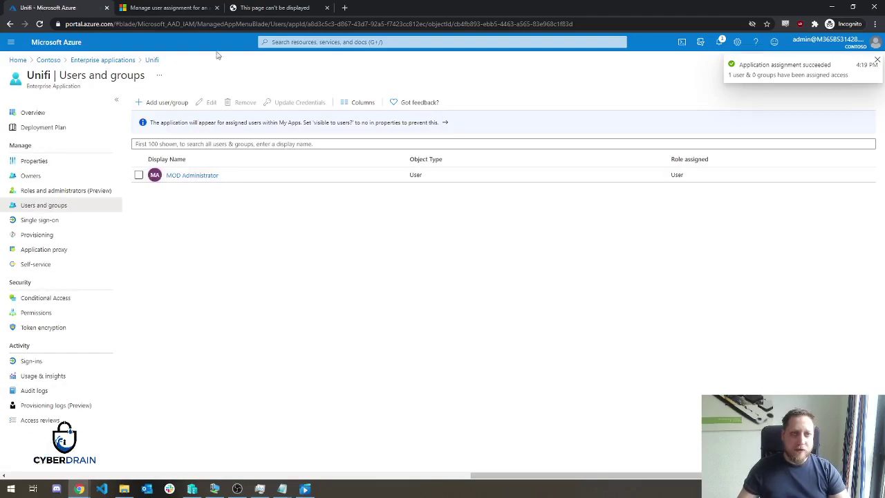
{"action": "left_click", "coordinate": [265, 9]}
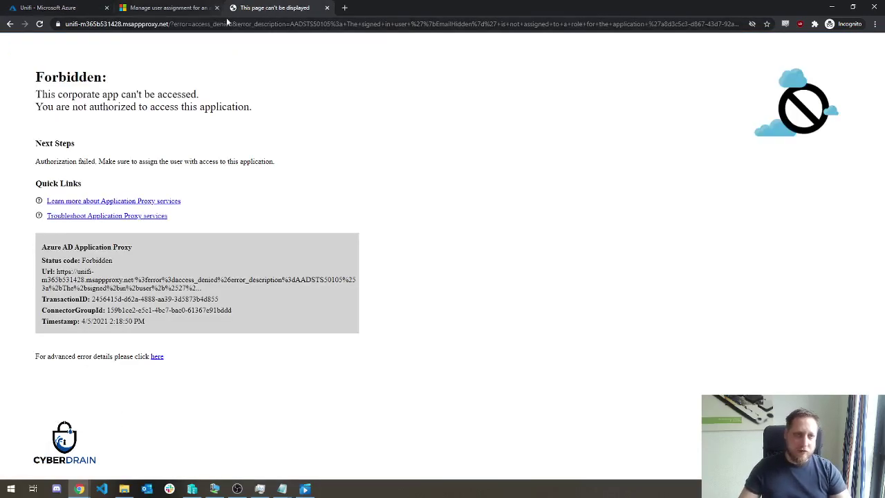
Trim the address to the bare msappproxy.net host and load the UniFi login page.
{"action": "left_click", "coordinate": [235, 23]}
{"action": "left_click", "coordinate": [198, 24]}
{"action": "key", "text": "shift+End"}
{"action": "key", "text": "Delete"}
{"action": "key", "text": "Return"}
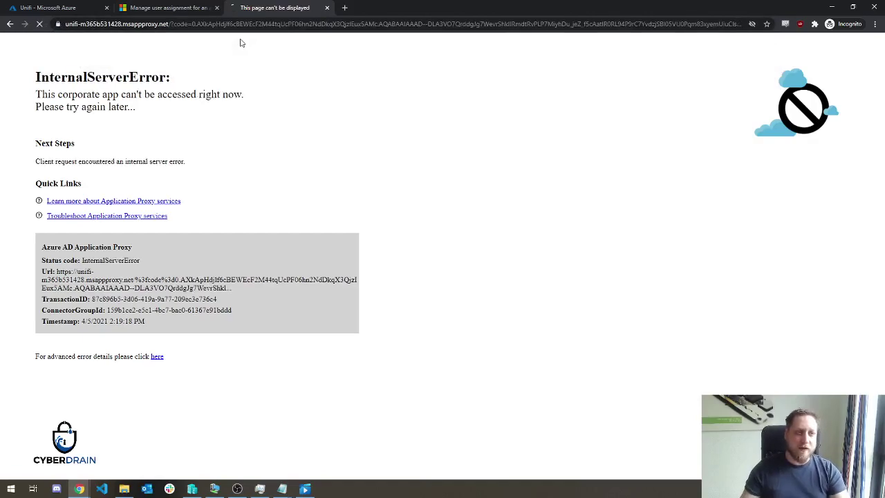
{"action": "key", "text": "F5"}
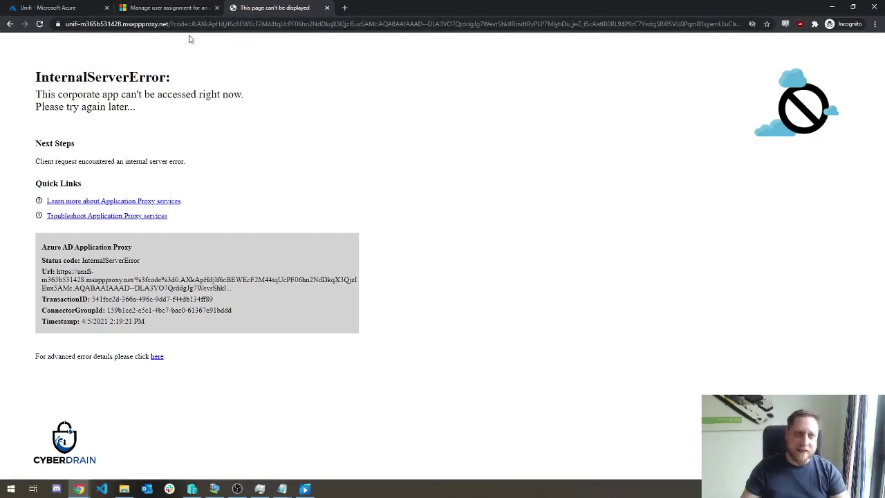
{"action": "left_click", "coordinate": [169, 26]}
{"action": "type", "text": "unifi-m365b531428.msappproxy.net/"}
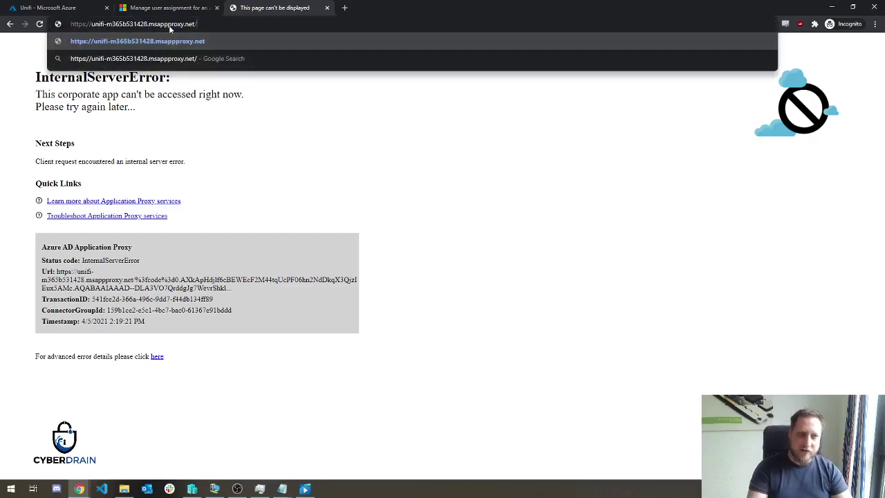
{"action": "key", "text": "Return"}
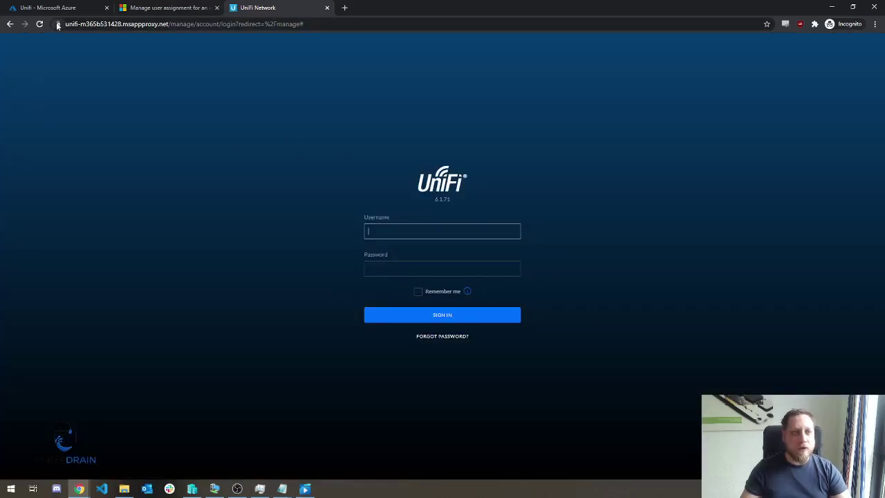
Verify the proxy site's certificate is valid and issued by Microsoft Azure.
{"action": "left_click", "coordinate": [58, 25]}
{"action": "left_click", "coordinate": [96, 124]}
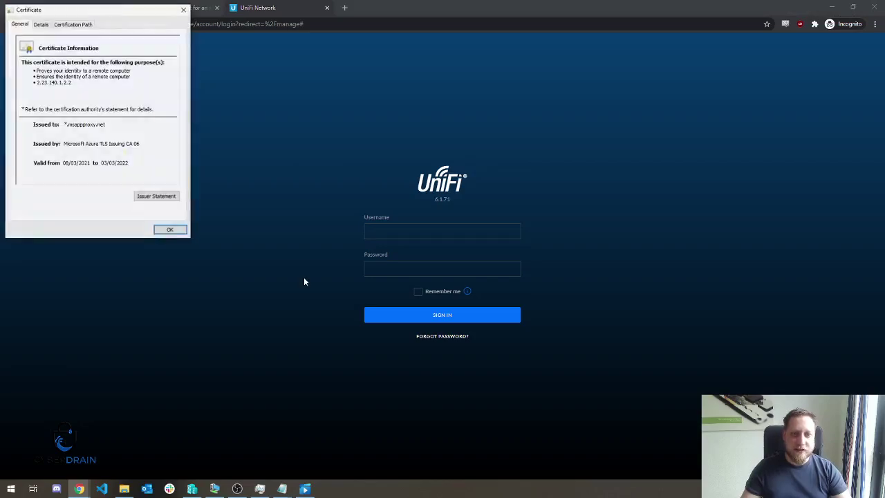
{"action": "left_click", "coordinate": [171, 230]}
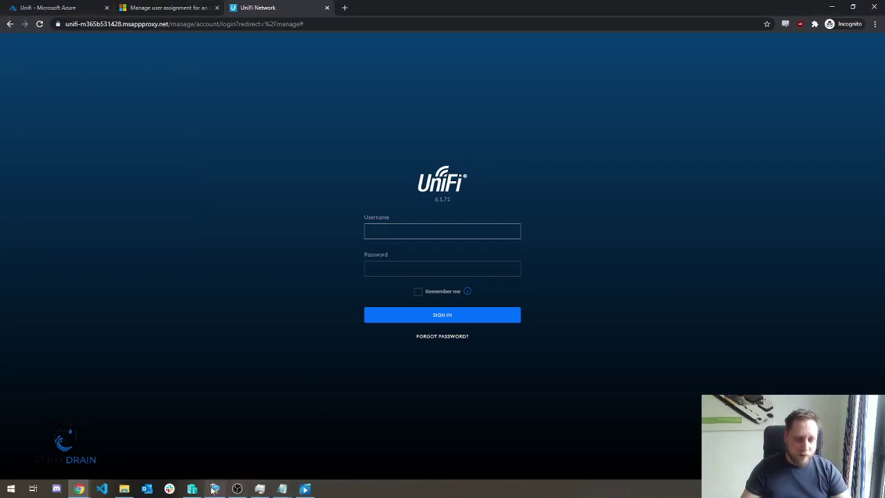
{"action": "left_click", "coordinate": [190, 488]}
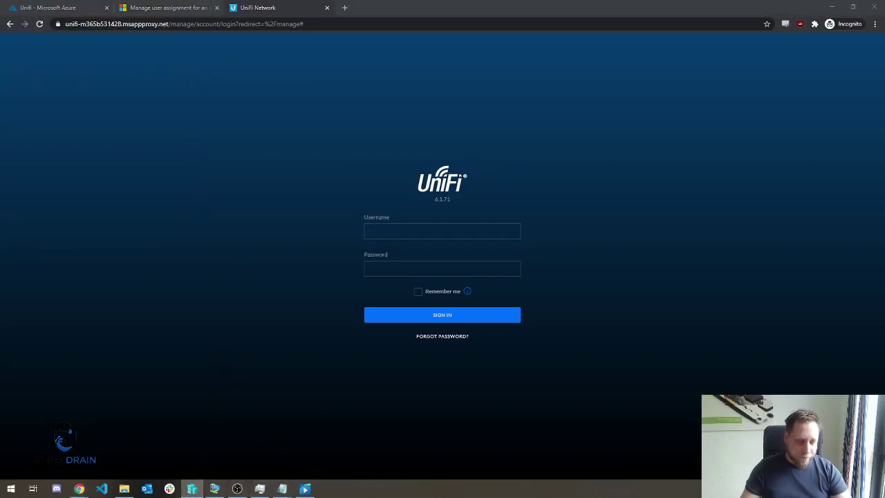
On the VM, dismiss the connector Setup Successful notice and open the controller's localhost:8443 management page.
{"action": "left_click", "coordinate": [215, 489]}
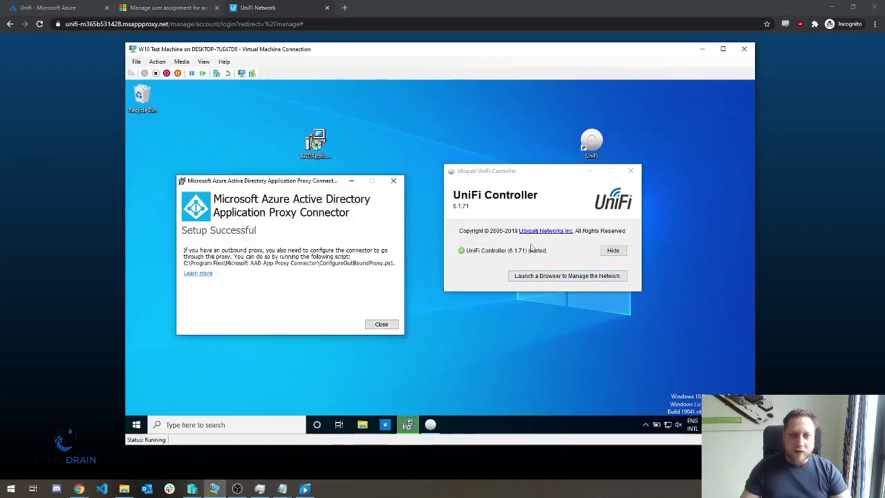
{"action": "left_click", "coordinate": [571, 277]}
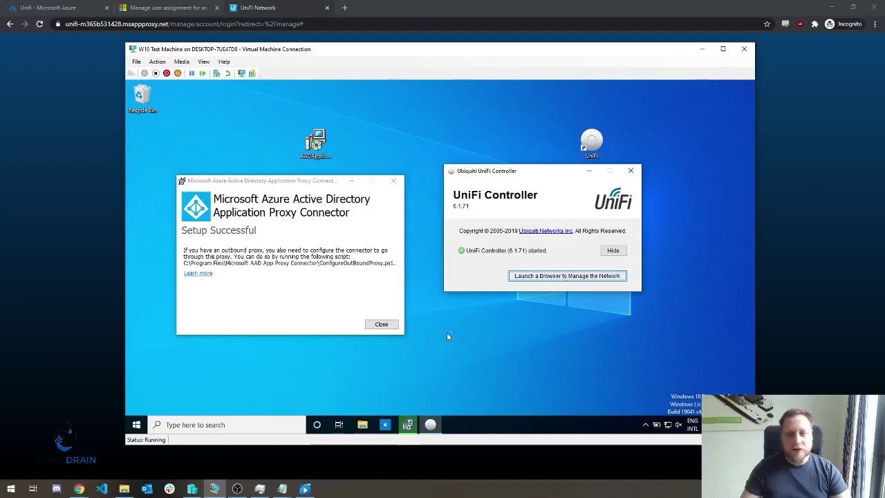
{"action": "left_click", "coordinate": [381, 325]}
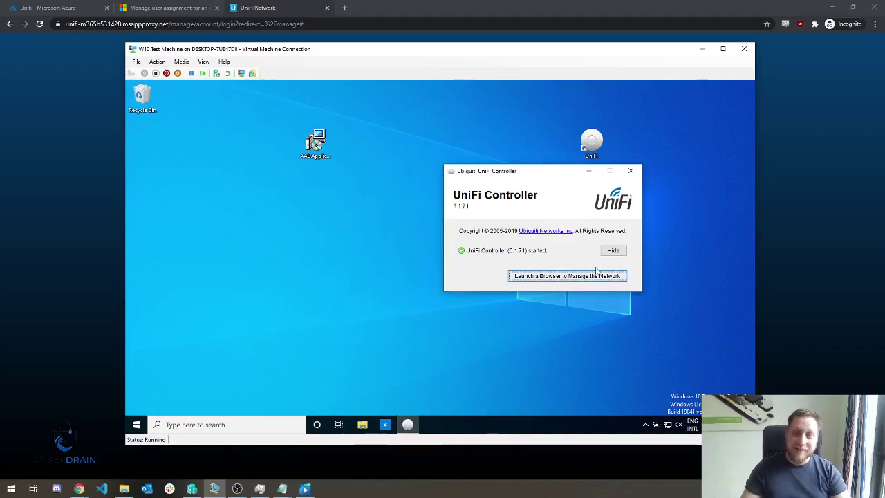
{"action": "left_click", "coordinate": [539, 277]}
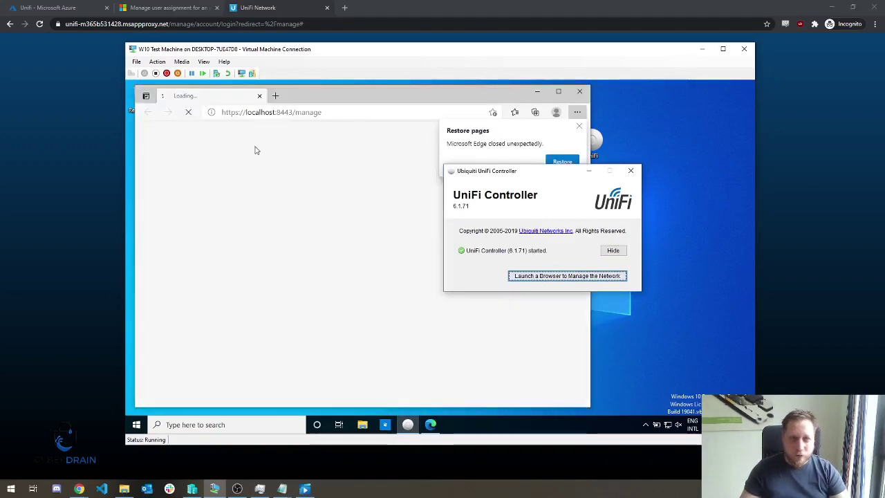
Inspect the local site's untrusted UniFi certificate, then minimize the VM window.
{"action": "left_click", "coordinate": [220, 113]}
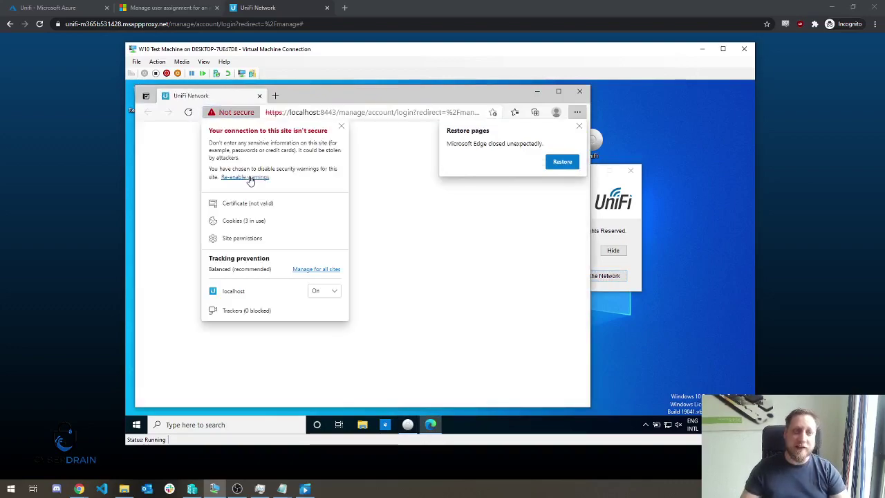
{"action": "left_click", "coordinate": [249, 205]}
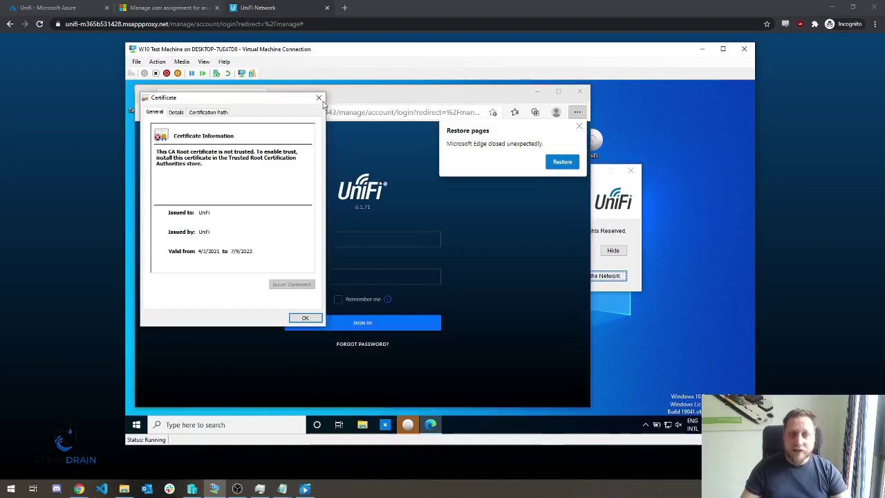
{"action": "left_click", "coordinate": [319, 97]}
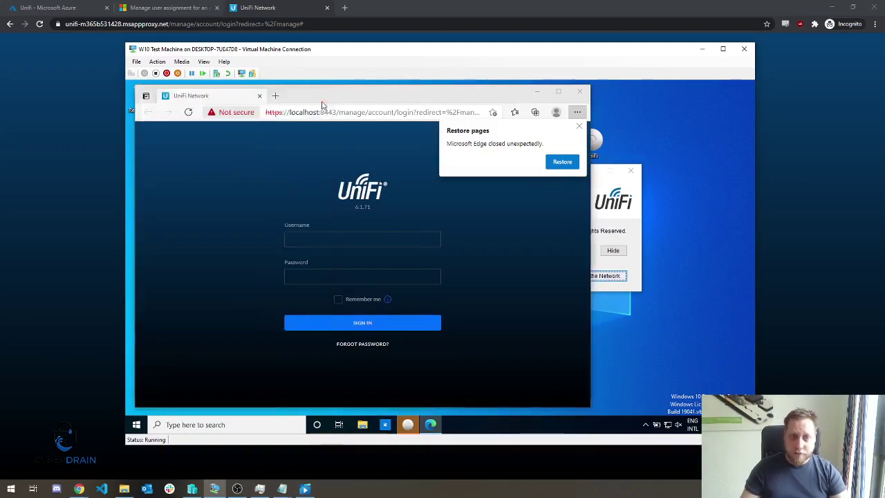
{"action": "left_click", "coordinate": [385, 112]}
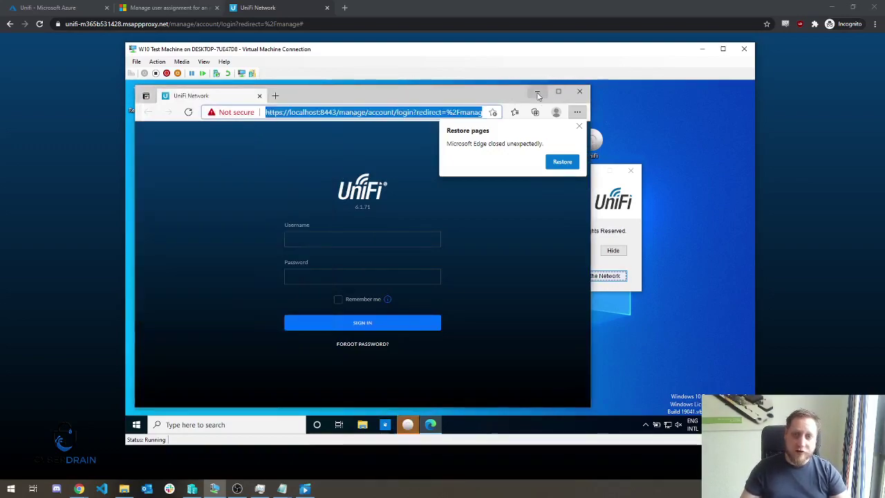
{"action": "left_click", "coordinate": [701, 49]}
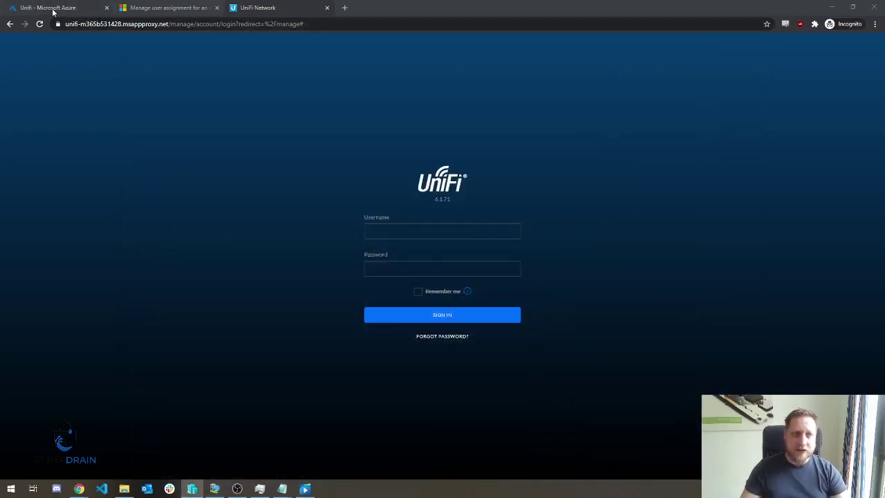
Check the proxied UniFi login address in its tab, then return to the Unifi - Microsoft Azure tab.
{"action": "left_click", "coordinate": [63, 7]}
{"action": "left_click", "coordinate": [242, 8]}
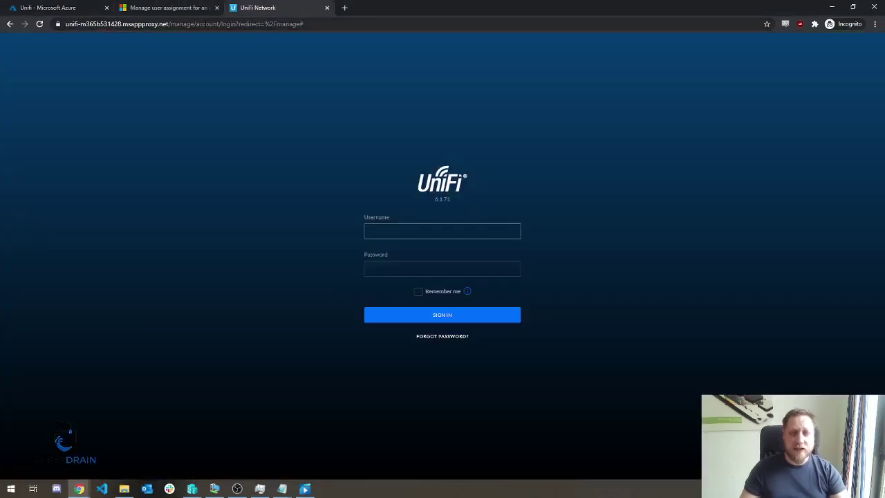
{"action": "left_click", "coordinate": [205, 23]}
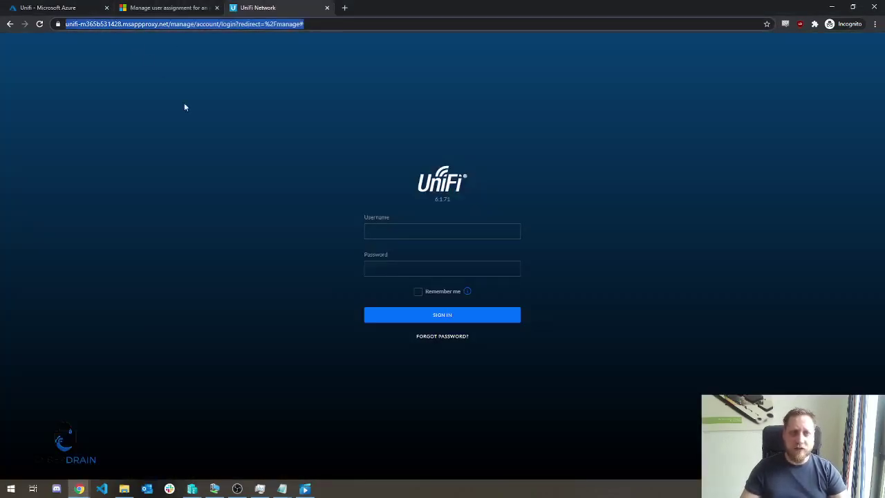
{"action": "left_click", "coordinate": [254, 170]}
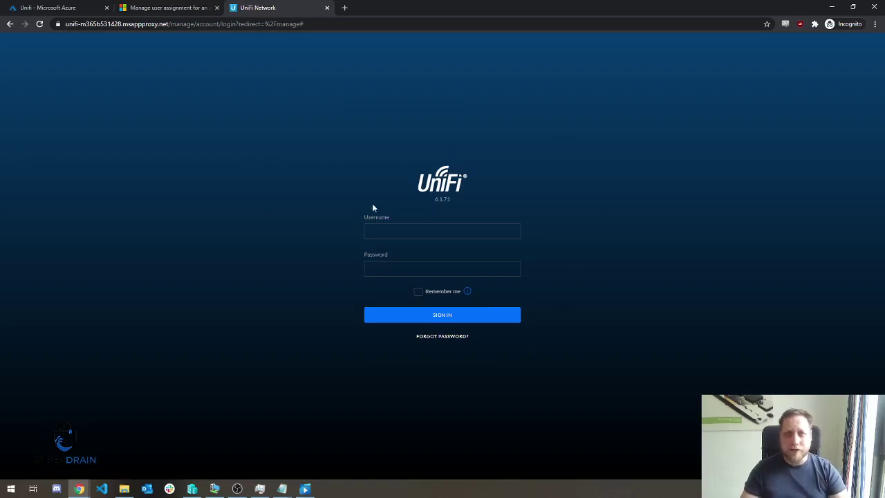
{"action": "left_click", "coordinate": [65, 8]}
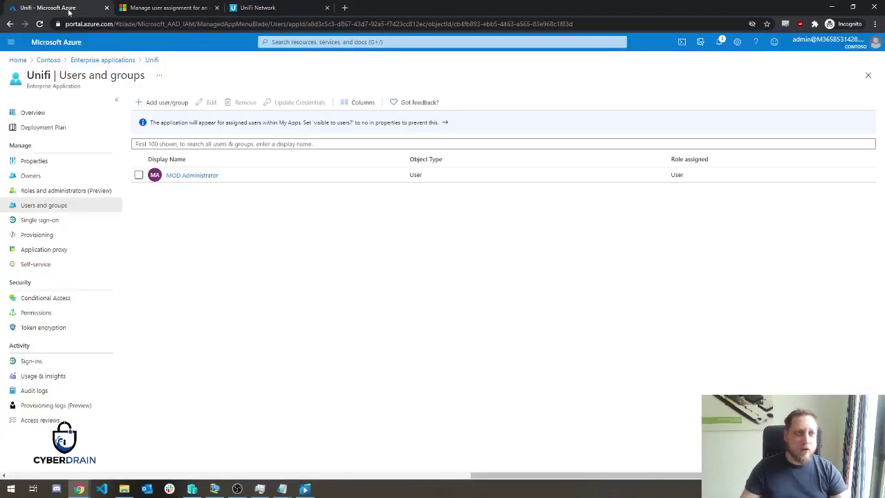
Look over the SAML, Password-based, Linked and Header-based sign-on options, then open Conditional Access.
{"action": "left_click", "coordinate": [51, 221]}
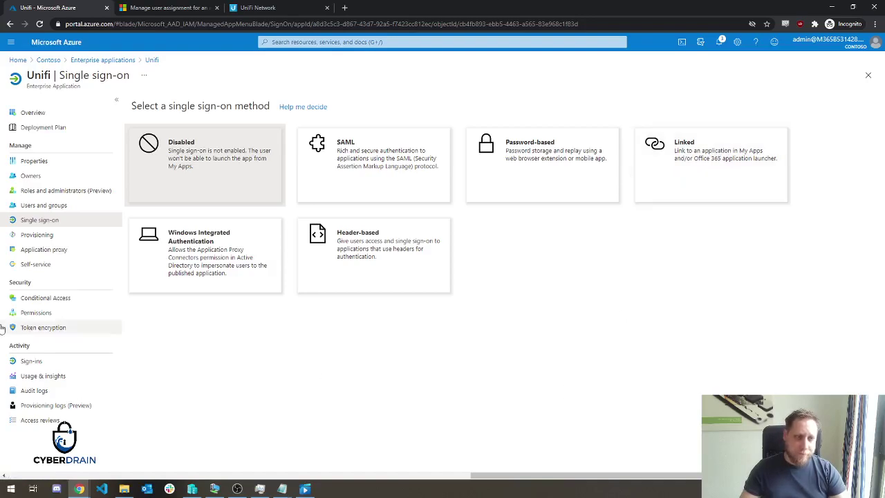
{"action": "left_click", "coordinate": [66, 300]}
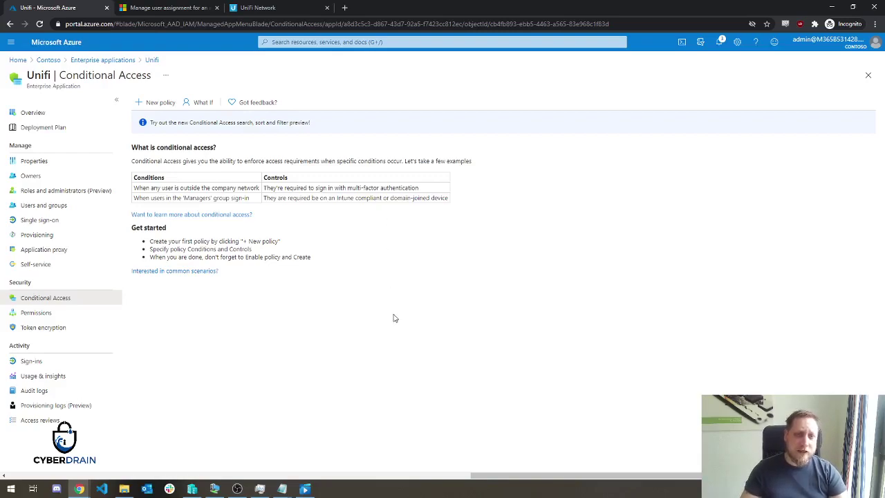
Go back to the Unifi app's Single sign-on page listing Disabled, SAML, Password-based, Linked and Header-based.
{"action": "left_click", "coordinate": [237, 489]}
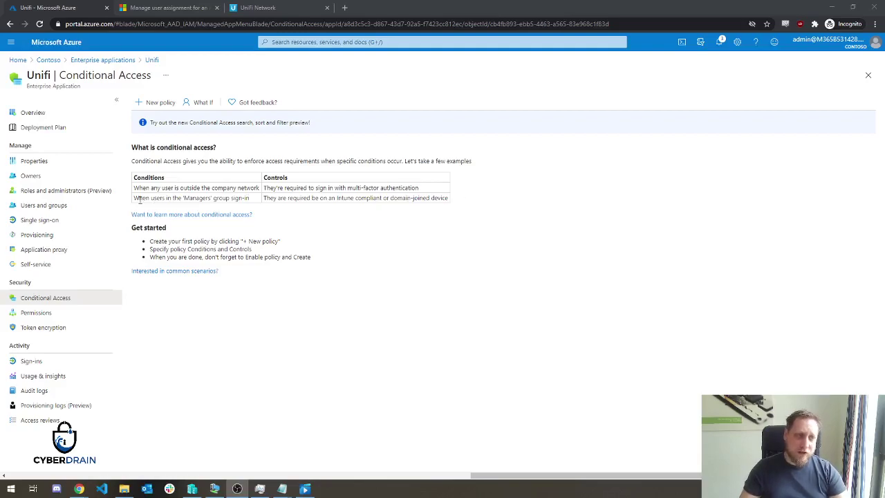
{"action": "left_click", "coordinate": [39, 220]}
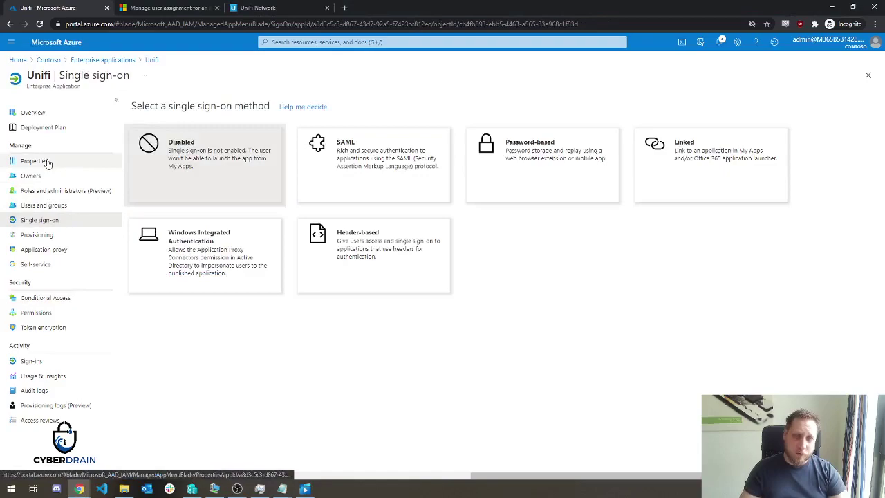